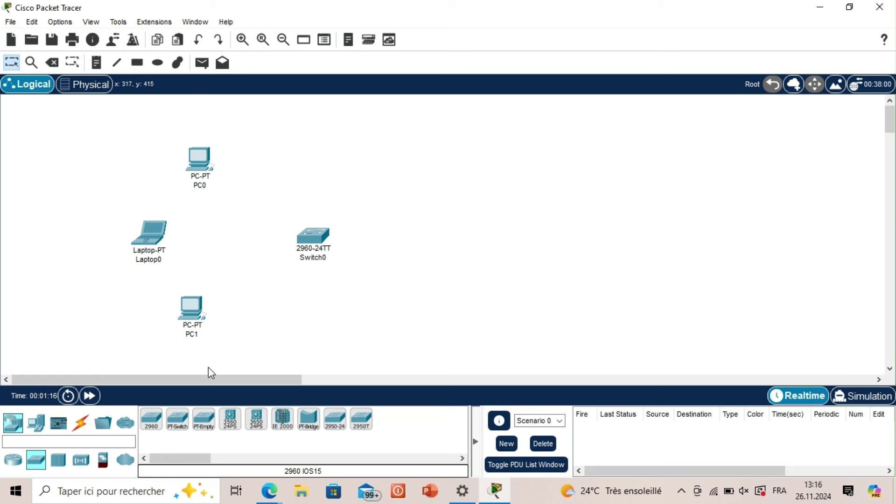
Add a generic Server-PT end device to the workspace, on the far side of Switch0 from the PCs
left_click(37, 427)
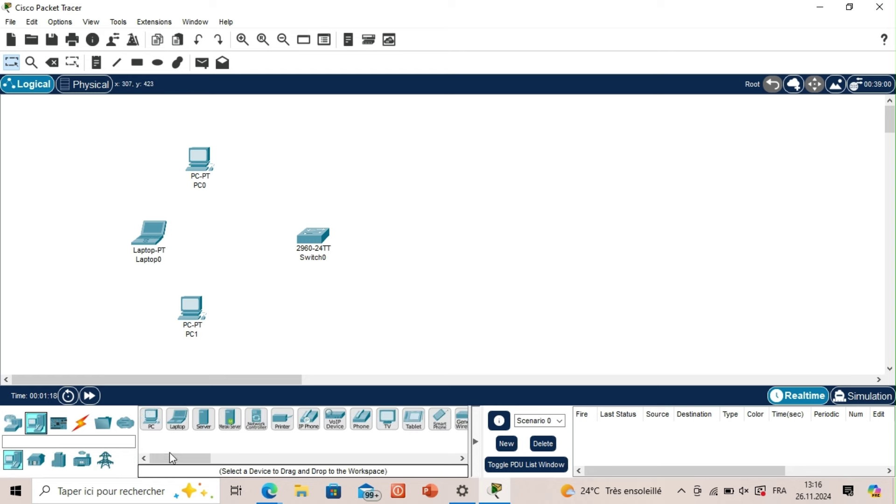
left_click(204, 419)
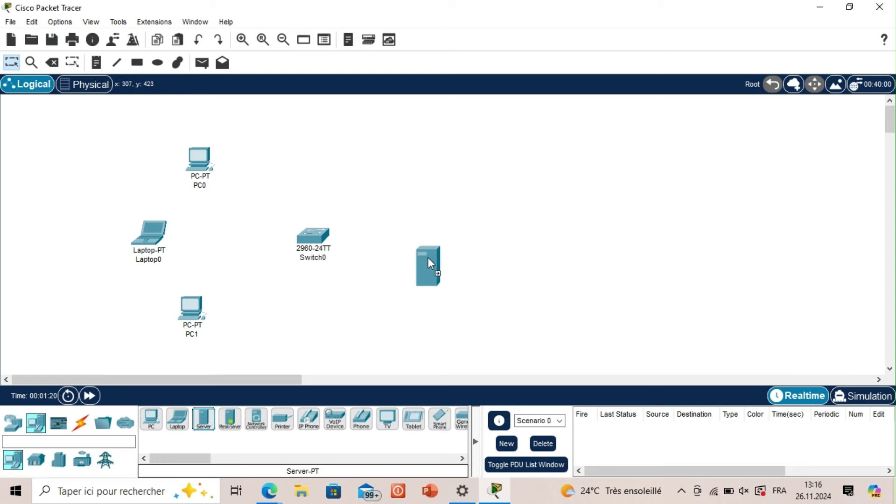
left_click(460, 232)
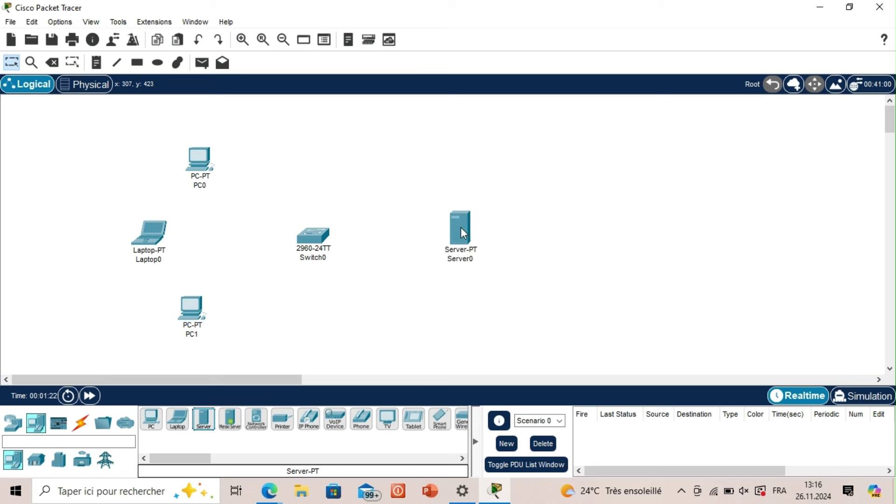
Rename the server as DHCP and shift it slightly down, closer to level with the switch
left_click(463, 260)
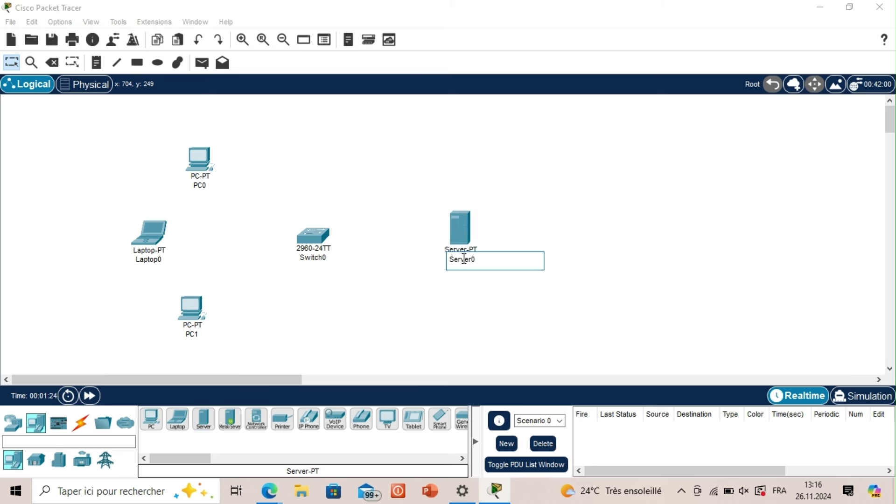
double_click(464, 259)
type("DHCP")
left_click(590, 225)
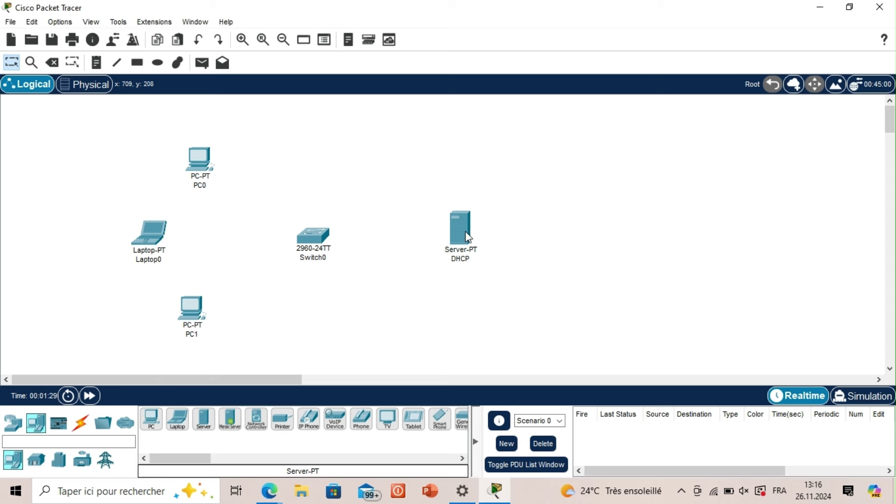
left_click_drag(467, 237, 466, 246)
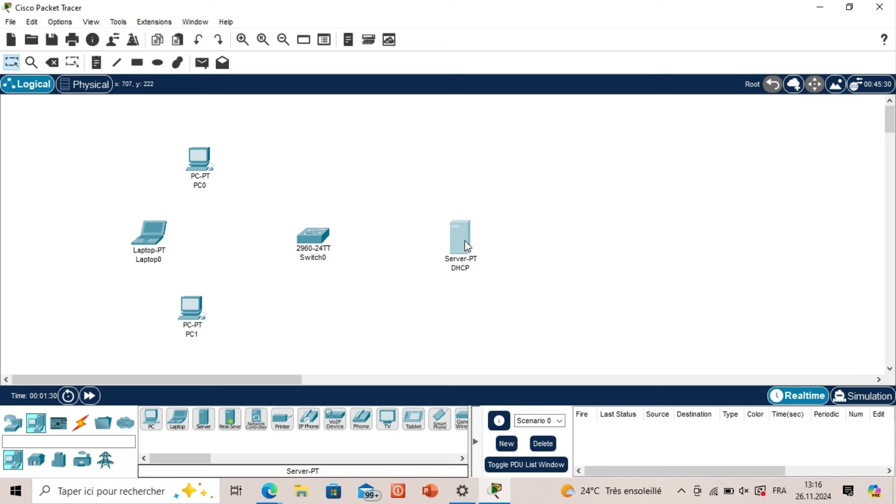
left_click(508, 234)
Cable PC0, Laptop0 and PC1 to Switch0 using the automatically chosen connection type
left_click(81, 426)
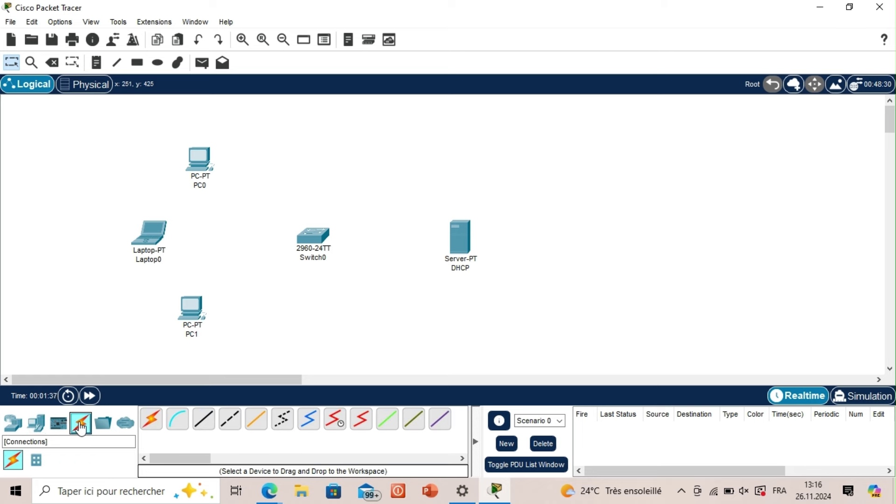
left_click(149, 420)
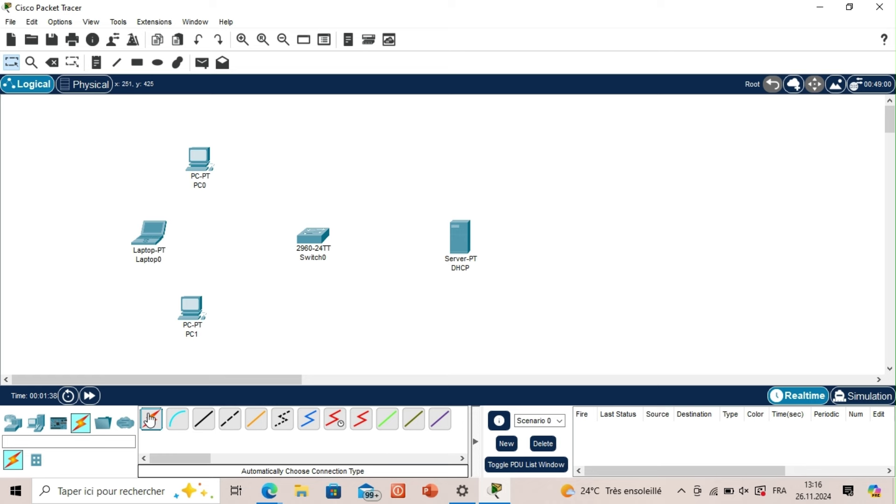
left_click(199, 181)
left_click(314, 236)
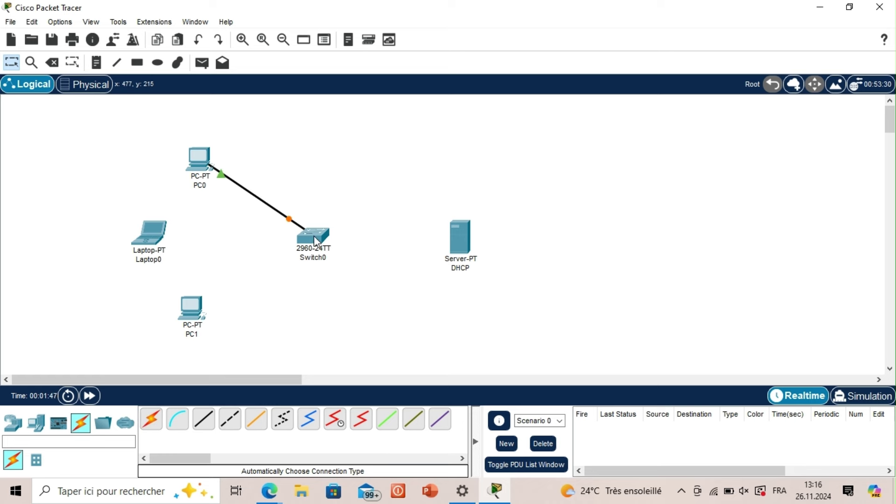
left_click(150, 419)
left_click(150, 234)
left_click(300, 236)
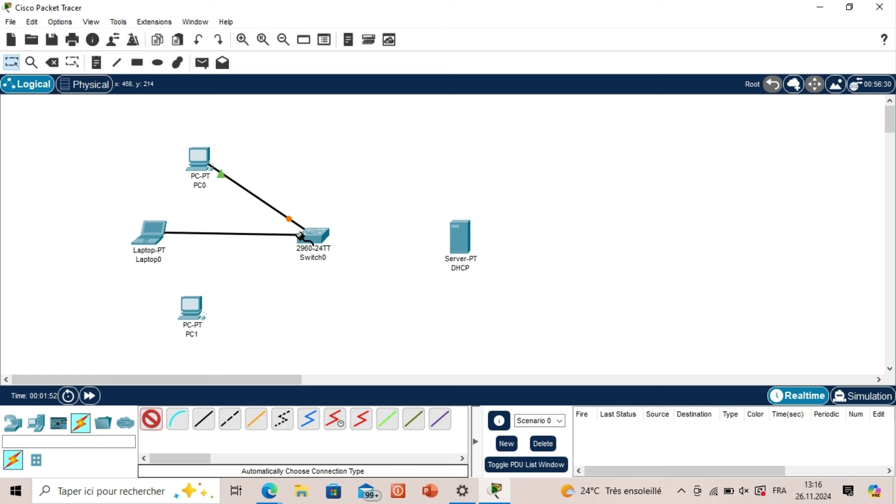
left_click(150, 419)
left_click(192, 309)
left_click(317, 233)
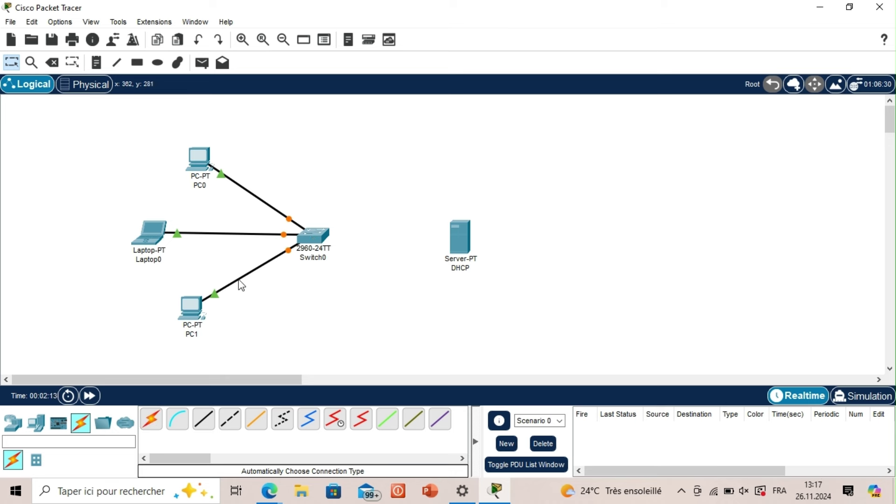
Cable Switch0 to the DHCP server using the automatically chosen connection type
left_click(155, 426)
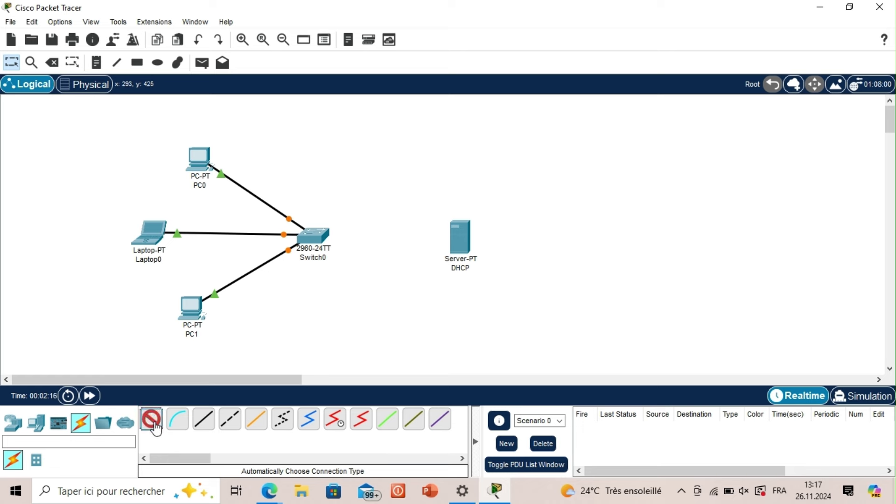
left_click(319, 234)
left_click(457, 237)
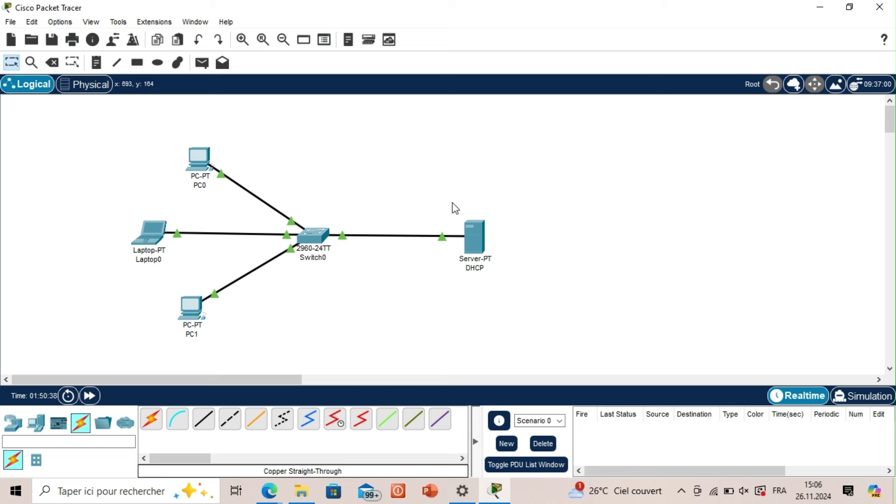
Give the DHCP server the static IPv4 address 192.168.1.1 with subnet mask 255.255.255.0
left_click_drag(451, 202, 503, 292)
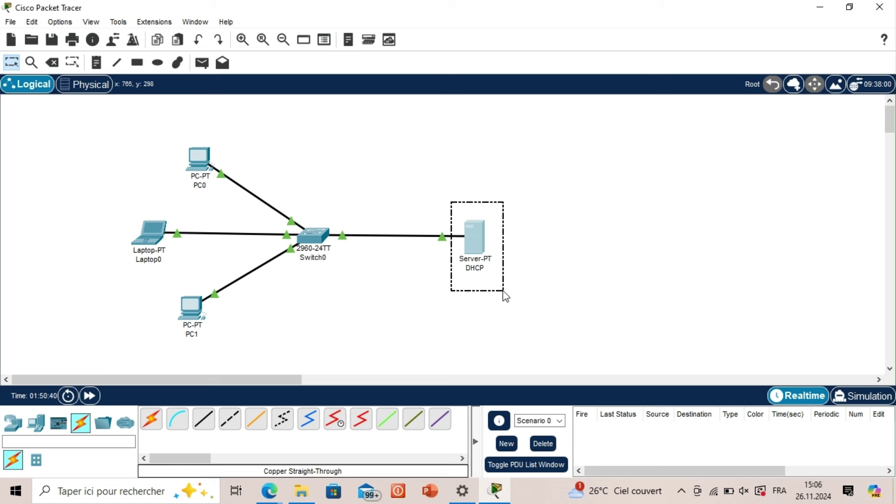
left_click_drag(503, 290, 503, 290)
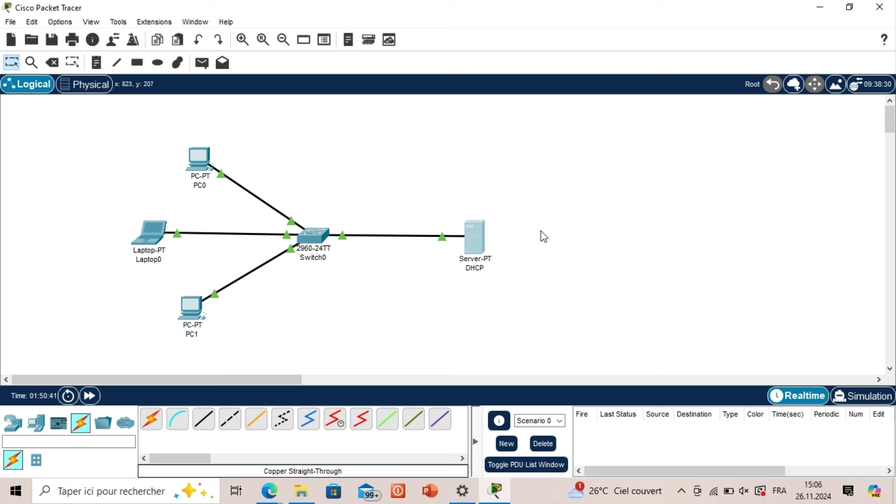
left_click(477, 240)
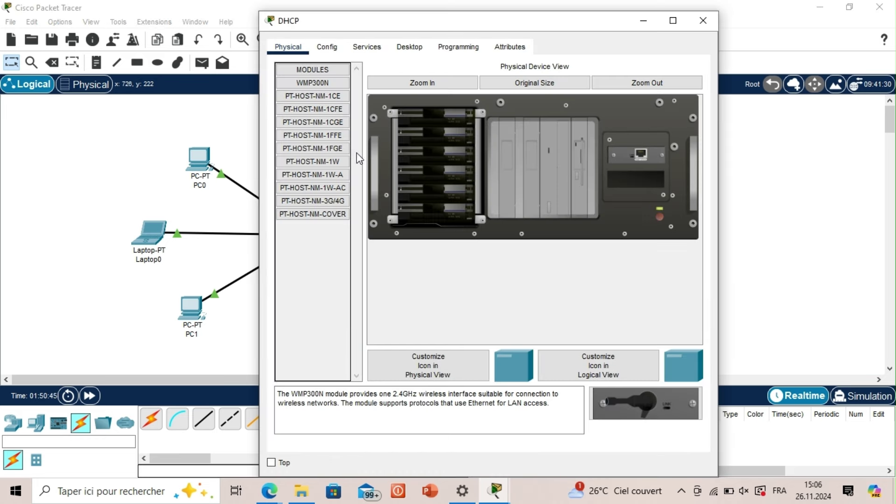
left_click(413, 46)
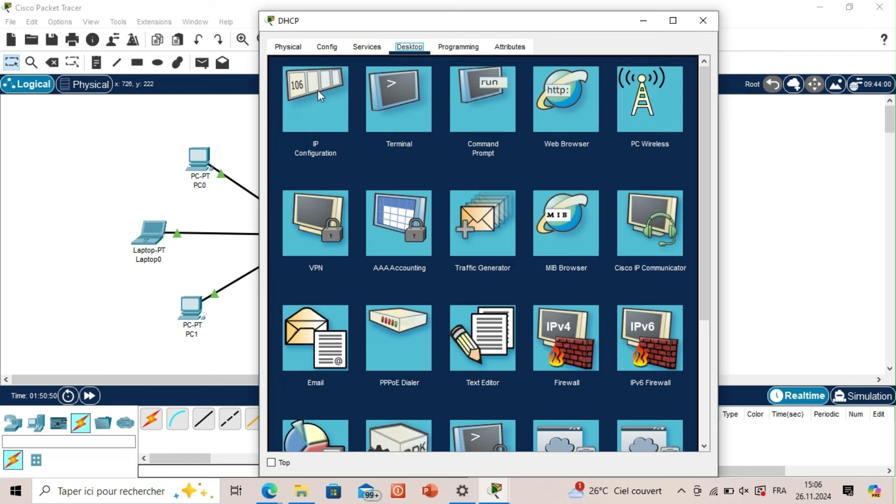
left_click(304, 103)
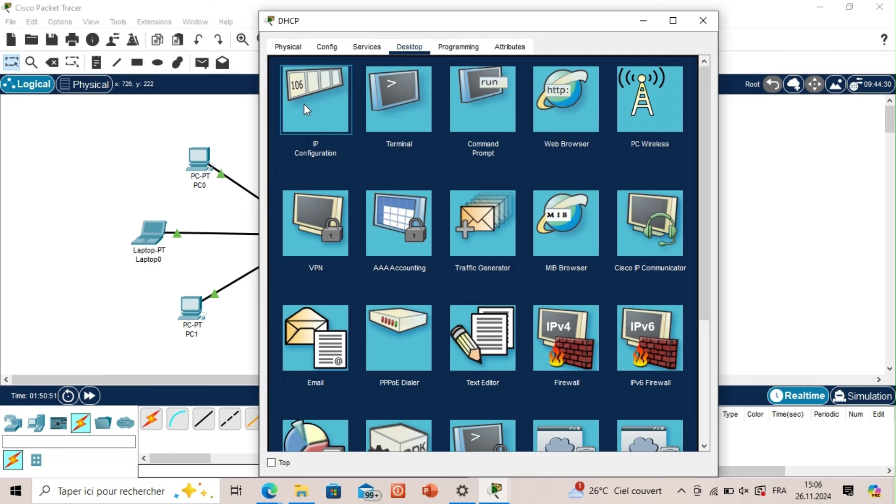
left_click(461, 122)
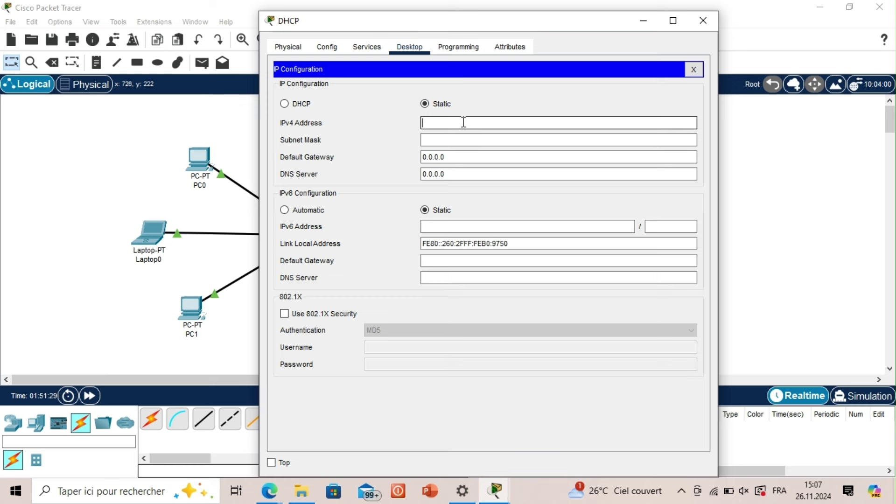
type("192.168.1.1")
left_click(457, 140)
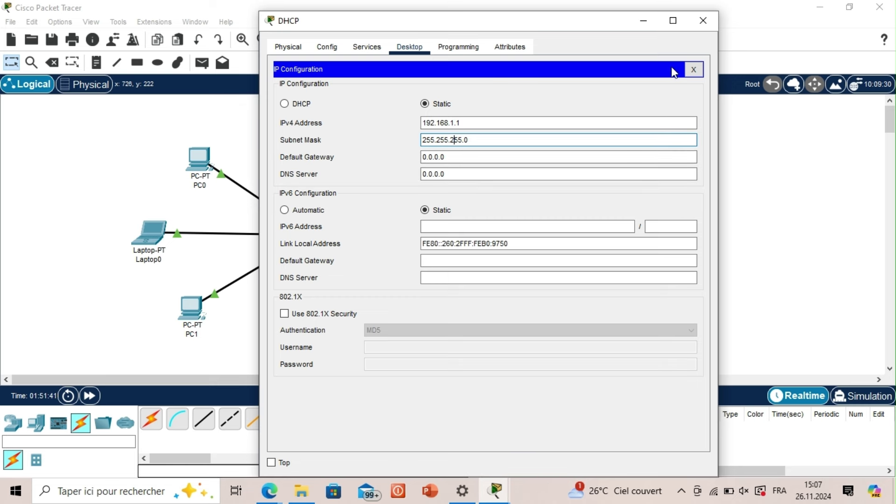
left_click(693, 70)
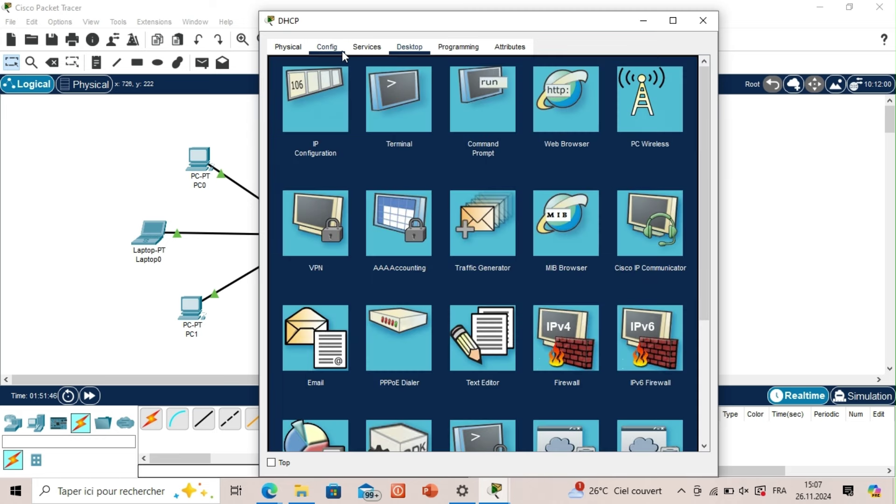
Turn on the DHCP service for FastEthernet0 on the DHCP server
left_click(370, 47)
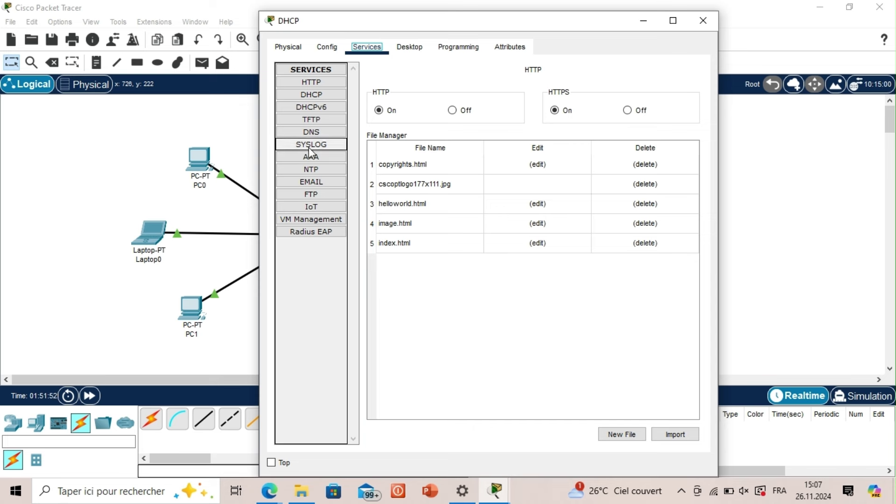
left_click(310, 94)
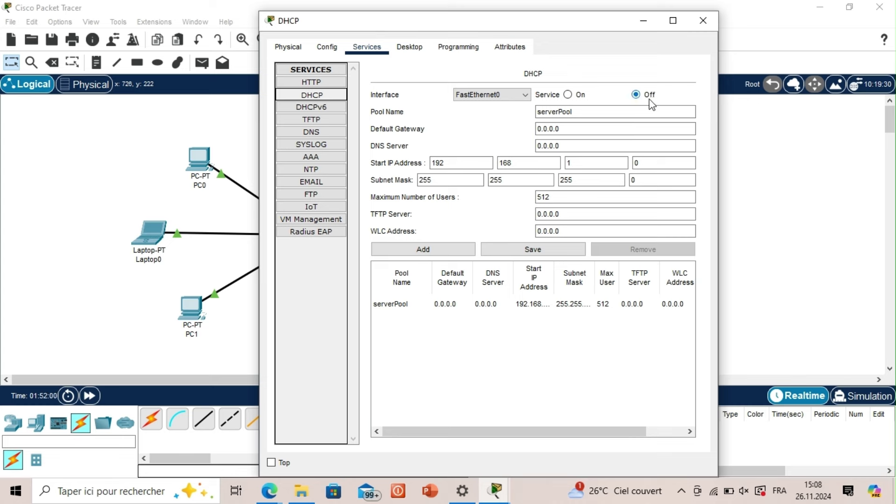
left_click(568, 95)
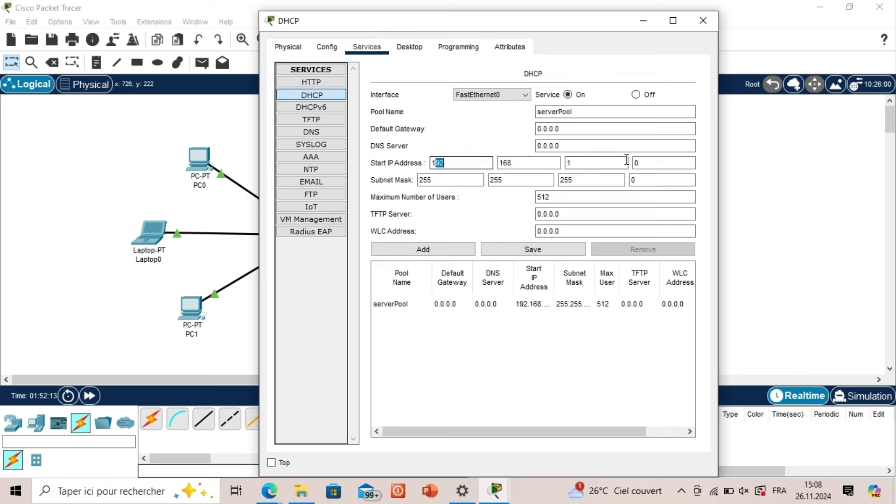
left_click(477, 164)
Enter CLIENTPOOL as the DHCP pool name
left_click(584, 113)
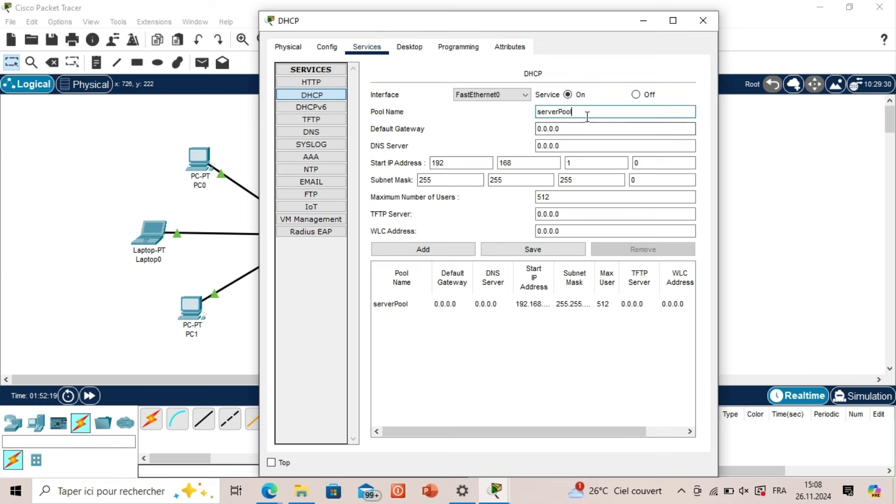
left_click_drag(579, 112, 538, 111)
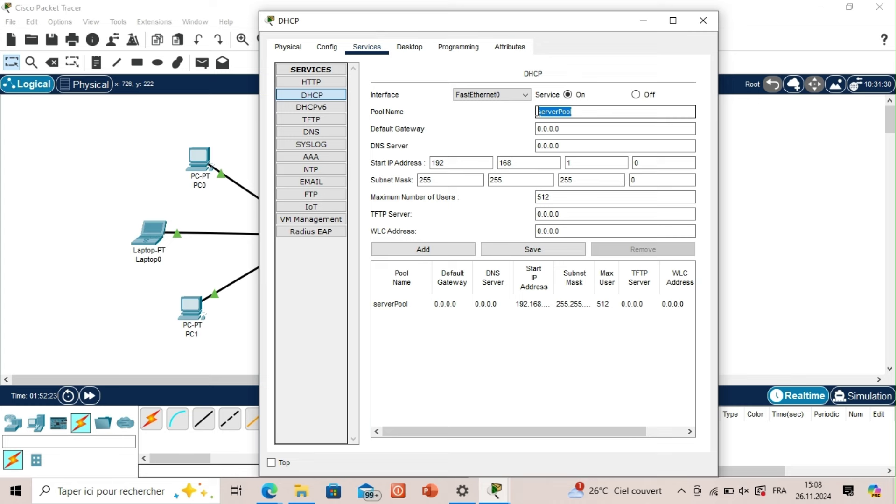
type("CLIENTPOOL")
left_click(580, 123)
Set the DHCP pool's default gateway to 192.168.1.2
left_click(569, 129)
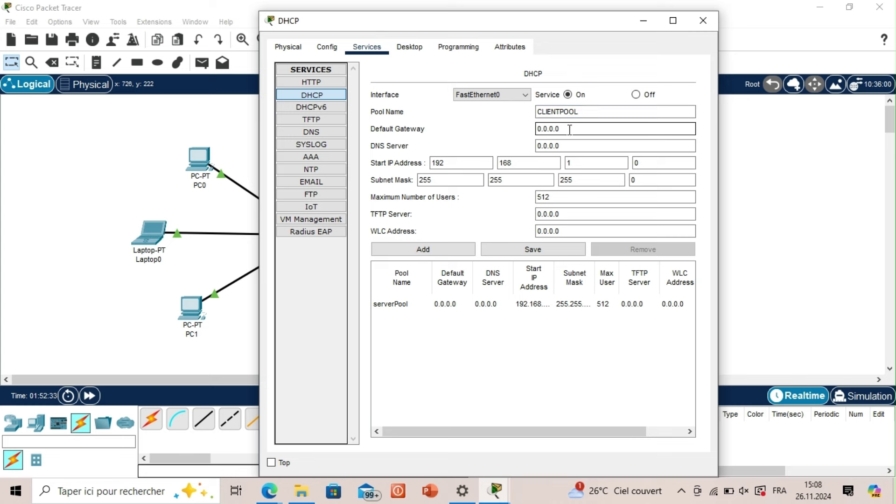
key("BackSpace")
key("BackSpace")
key("BackSpace")
key("BackSpace")
key("BackSpace")
key("BackSpace")
key("BackSpace")
type("192.168.1.2")
left_click(570, 143)
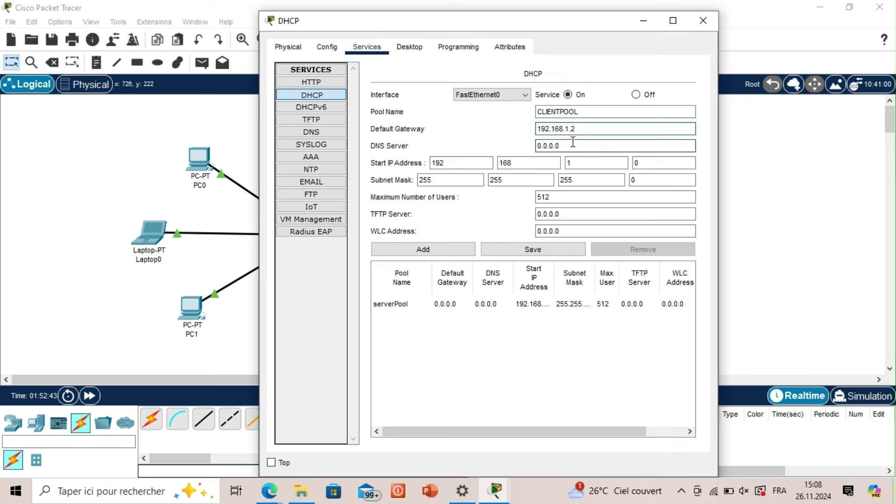
left_click(570, 143)
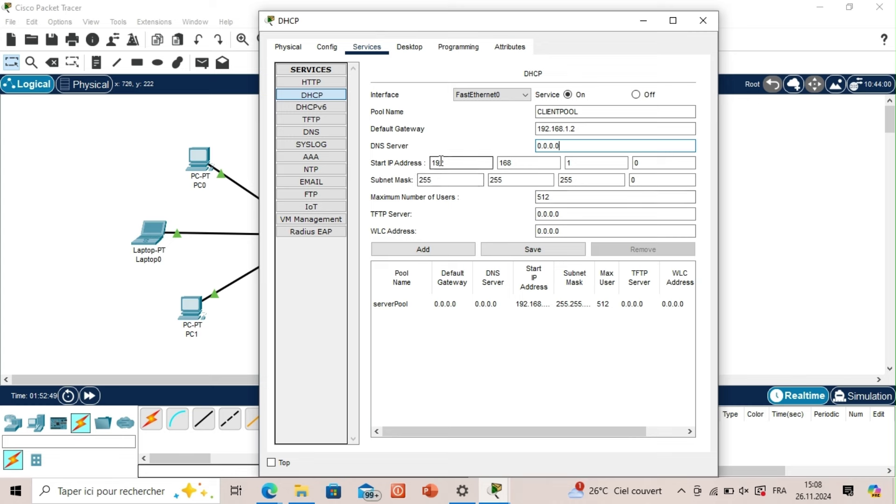
Set the last octet of the pool's start IP address to 100, making it 192.168.1.100
left_click(657, 162)
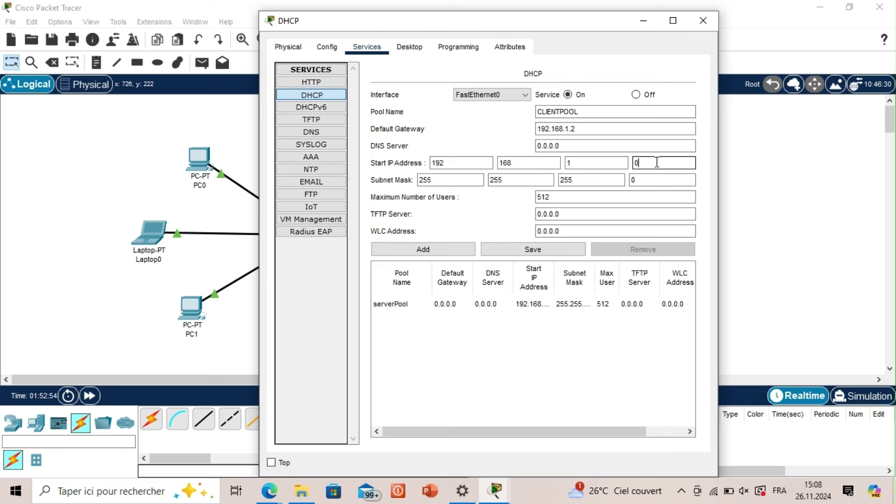
key("BackSpace")
type("100")
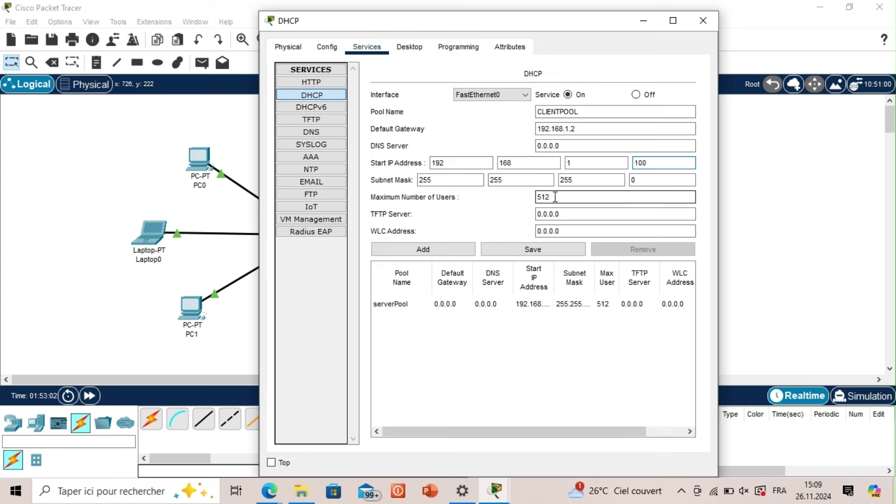
Set the pool's maximum number of users to 100
left_click_drag(553, 197, 536, 205)
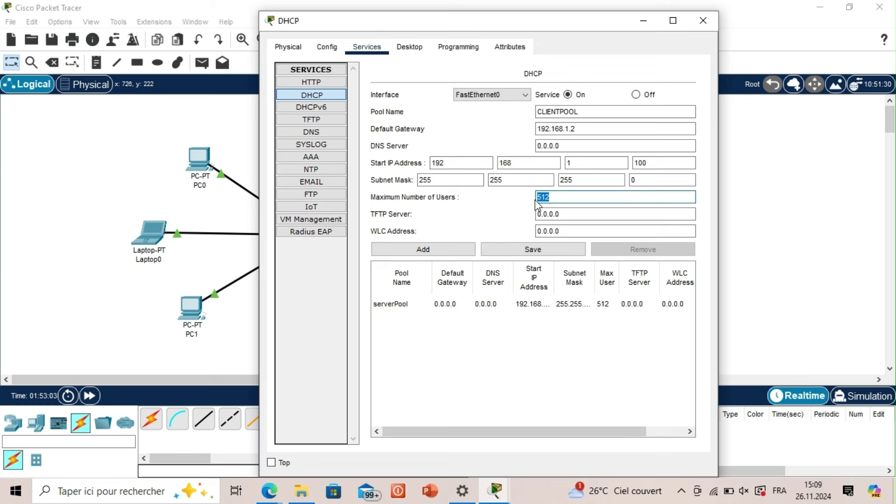
type("3")
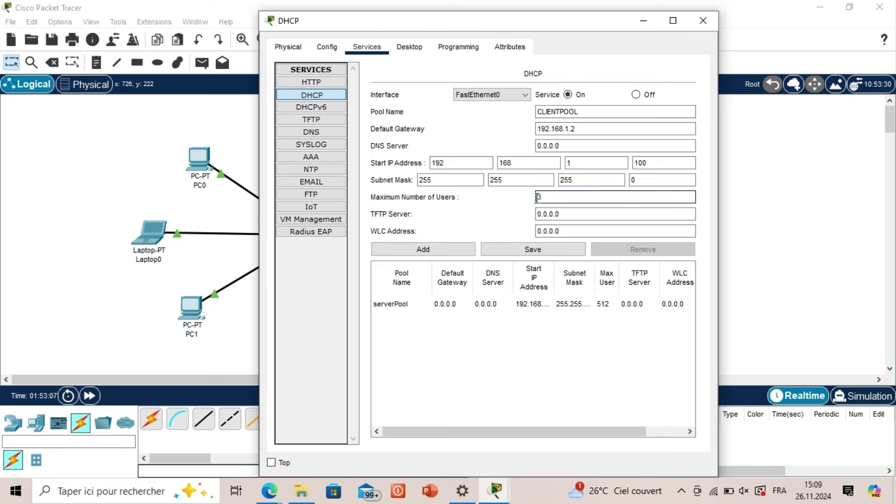
key("BackSpace")
type("100")
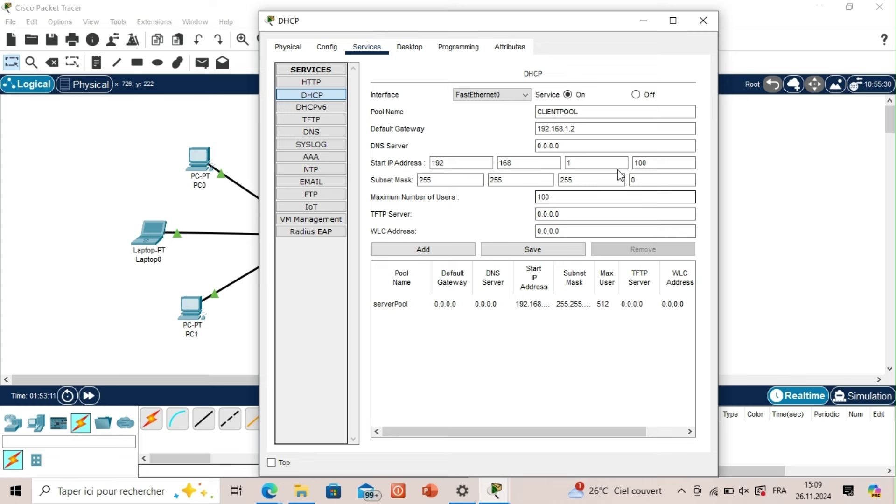
double_click(636, 163)
left_click(574, 213)
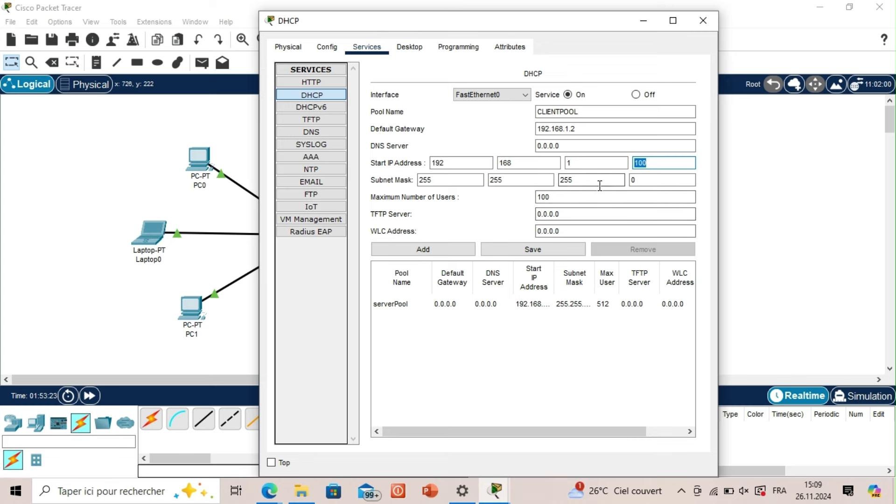
Save the CLIENTPOOL settings as a new DHCP pool, accept the notice, and close the server's configuration
left_click(555, 254)
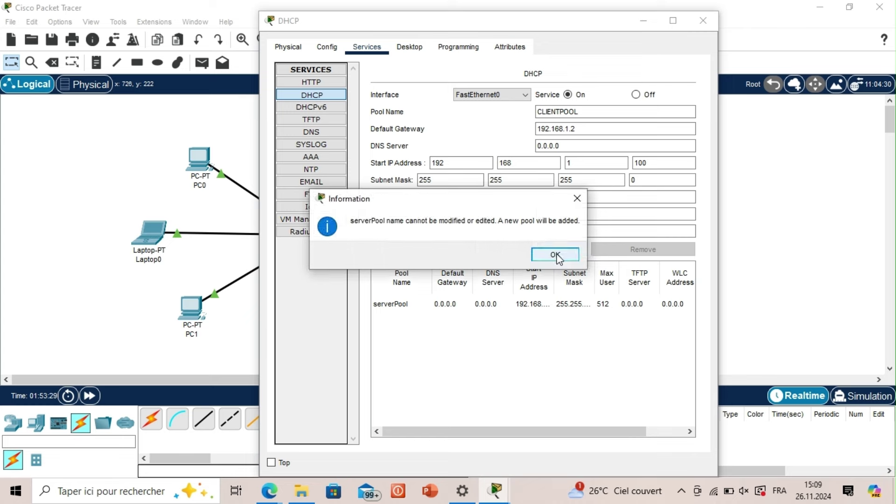
left_click(554, 253)
left_click(518, 304)
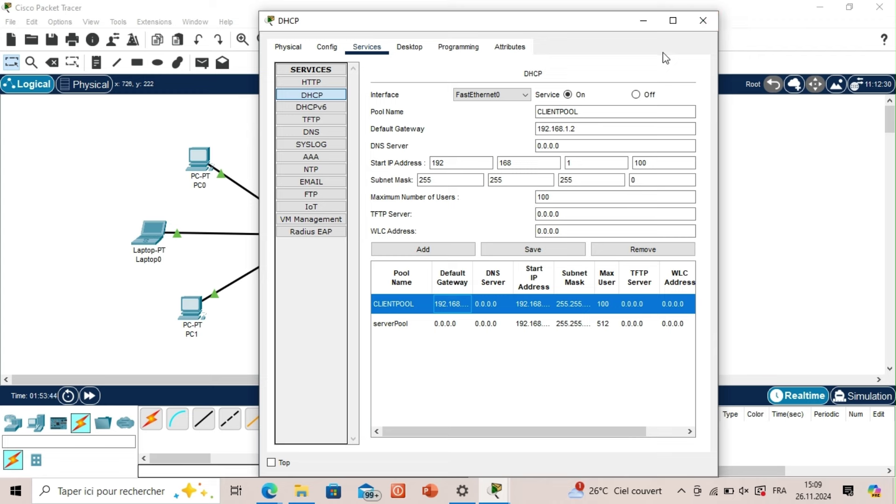
left_click(709, 21)
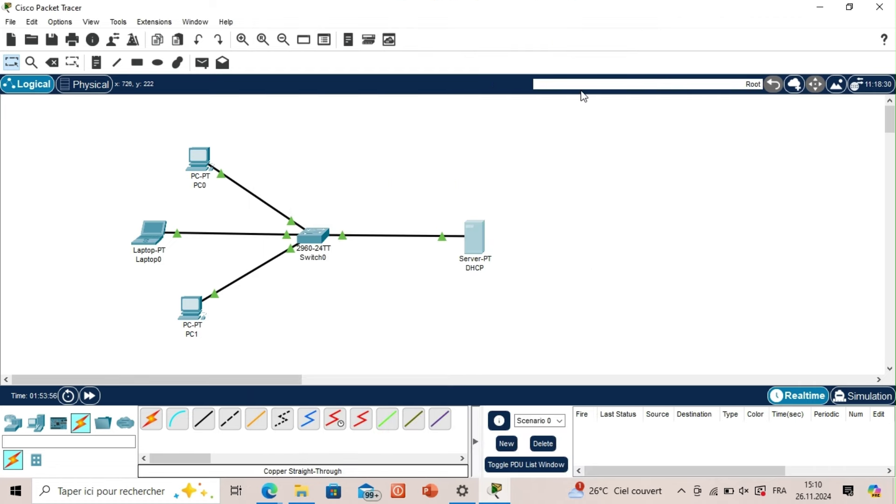
Switch PC0's IPv4 configuration from static to DHCP and close its device window
left_click(201, 161)
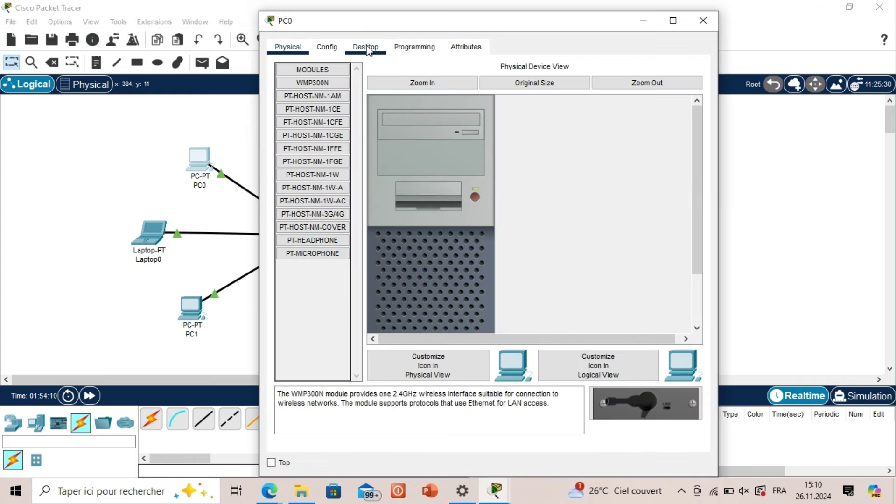
left_click(366, 47)
left_click(325, 98)
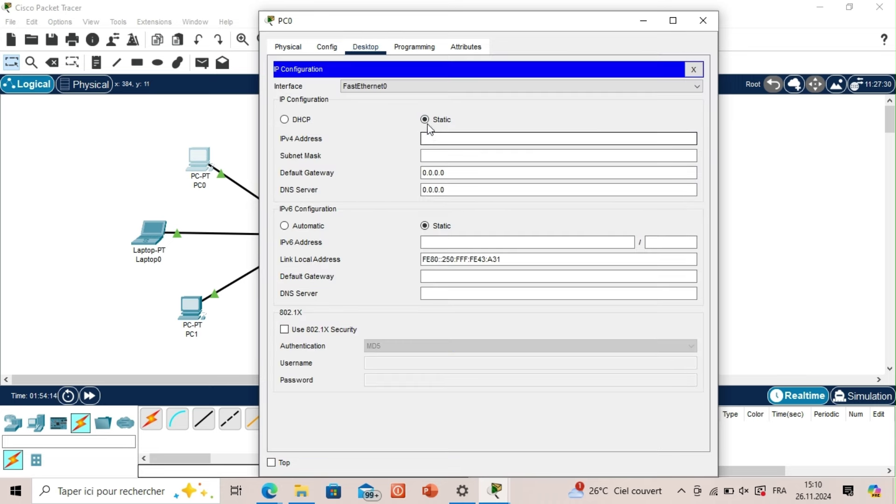
left_click(437, 138)
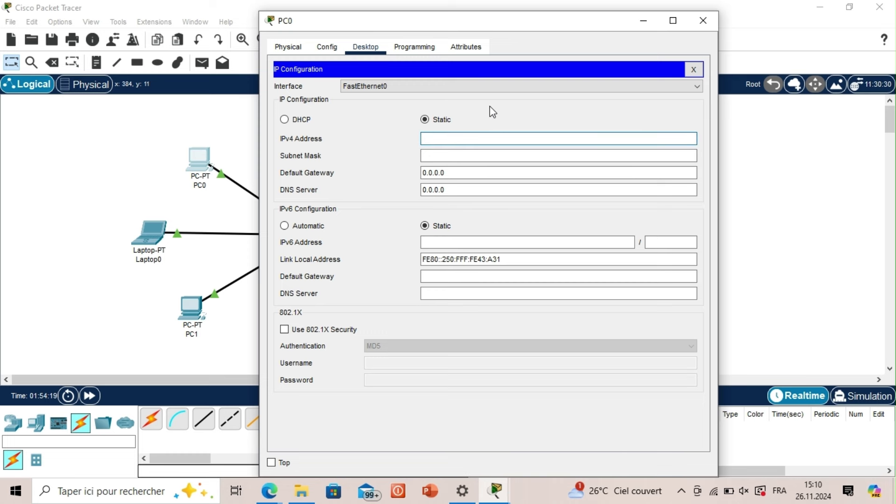
left_click(284, 120)
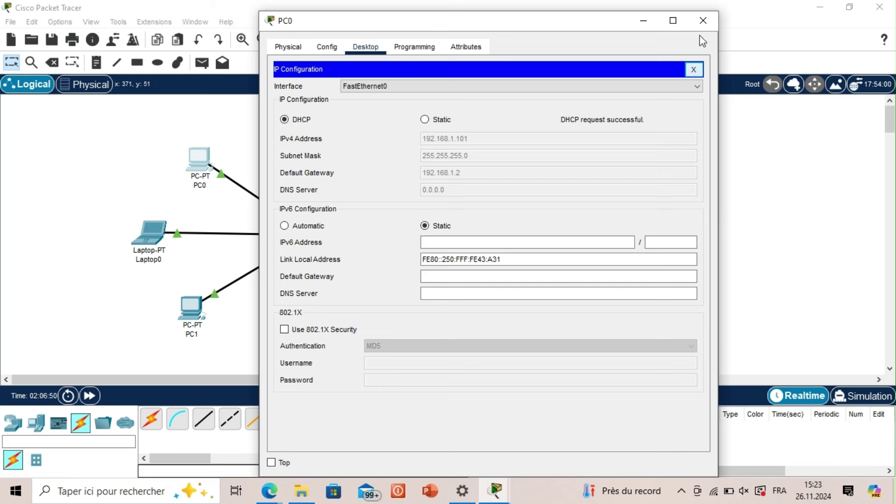
left_click(704, 22)
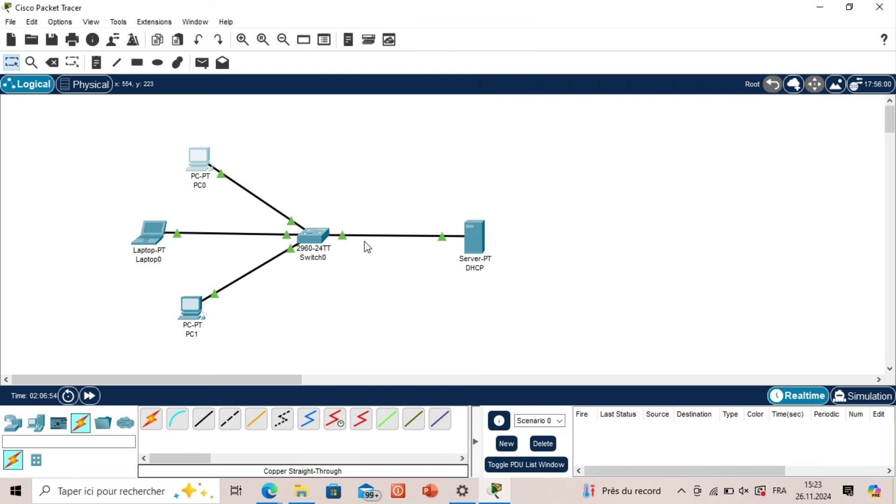
Switch Laptop0's IPv4 configuration from static to DHCP and close its device window
left_click(150, 240)
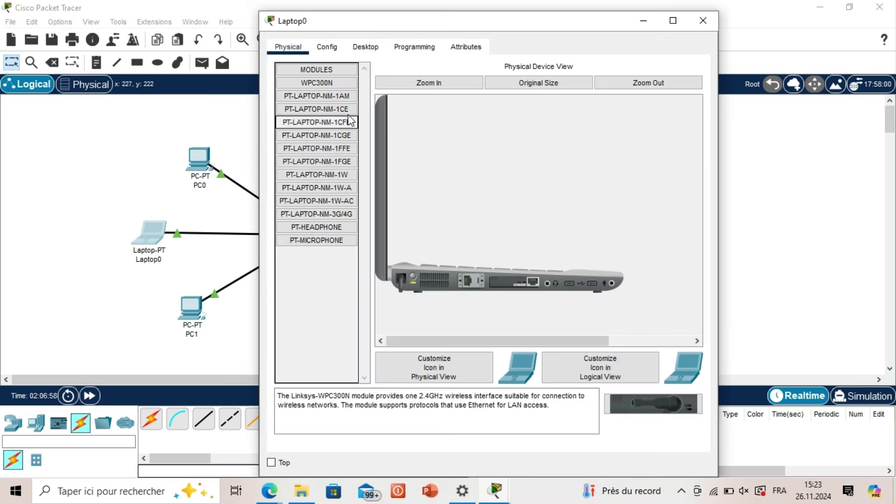
left_click(377, 47)
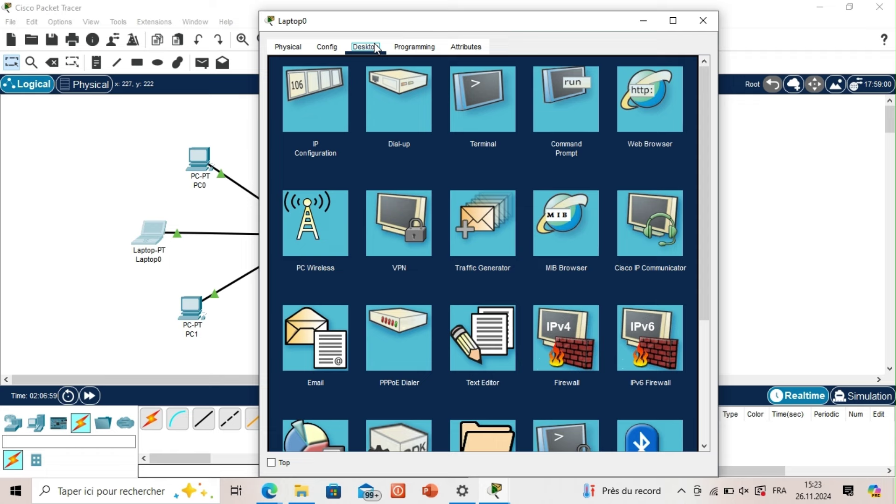
left_click(329, 99)
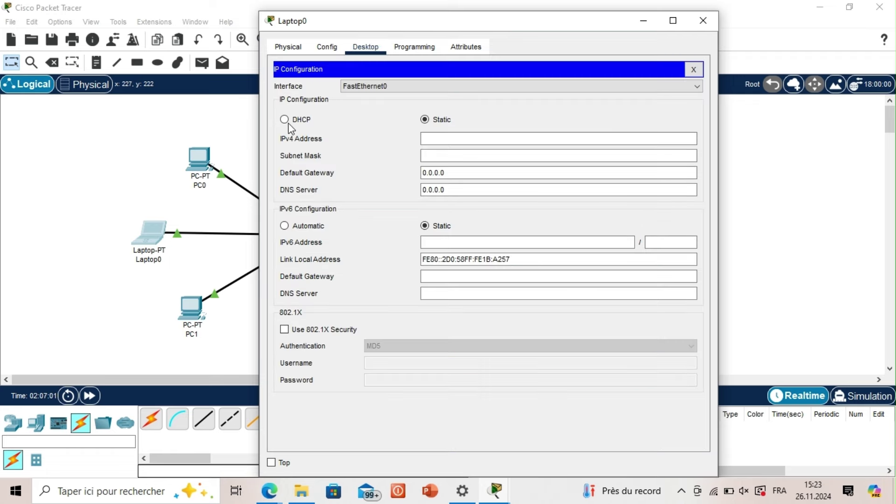
left_click(284, 120)
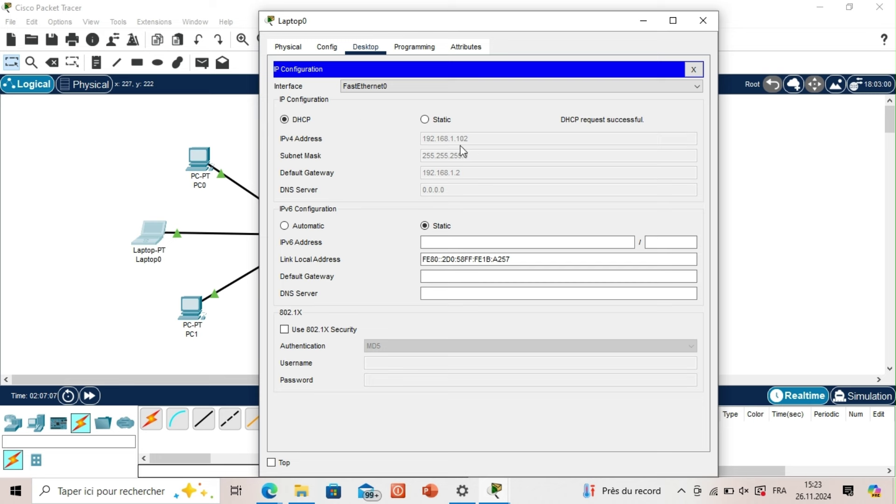
left_click(694, 70)
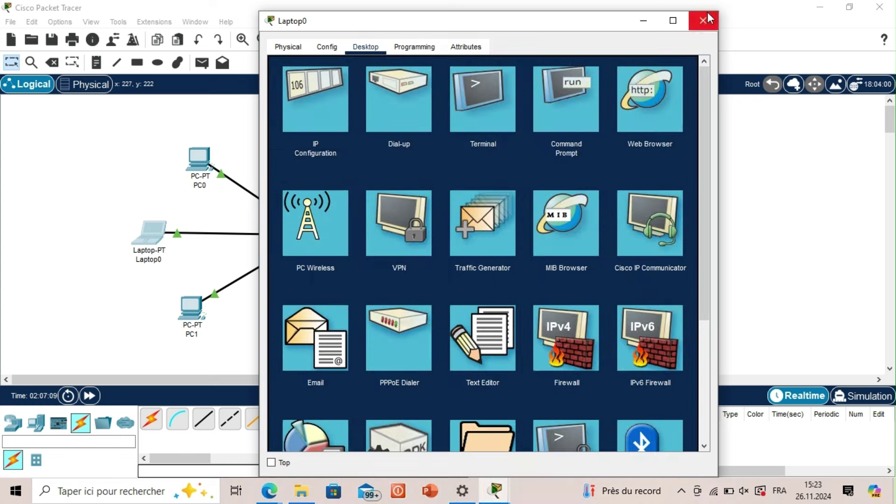
left_click(703, 20)
Switch PC1's IPv4 configuration from static to DHCP and close its device window
left_click(191, 308)
left_click(368, 52)
left_click(325, 114)
left_click(285, 120)
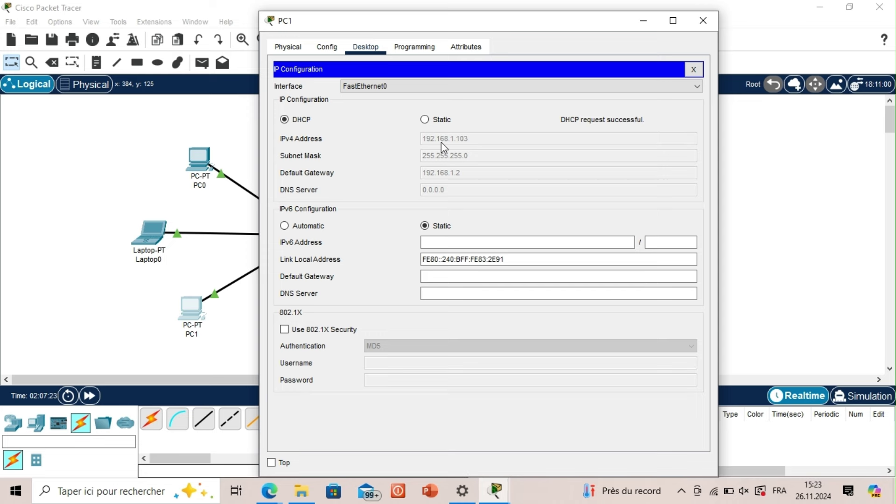
left_click_drag(545, 19, 420, 19)
left_click(579, 21)
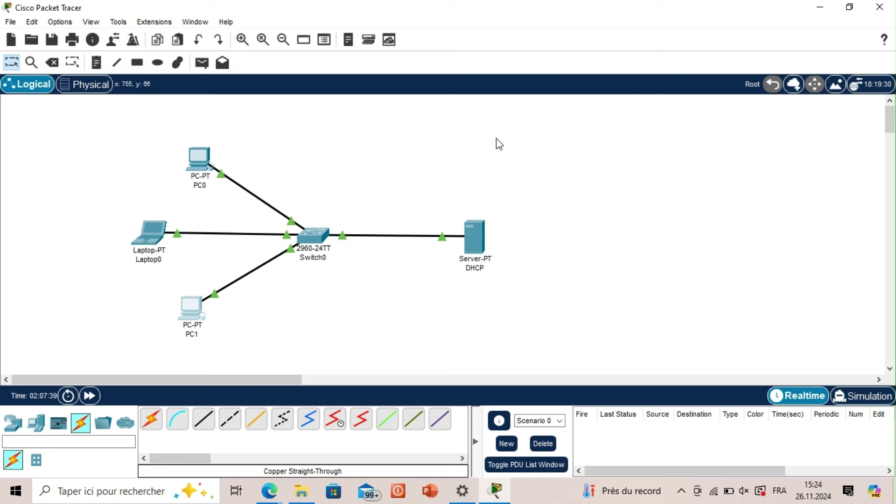
Check PC0's addressing with ipconfig in its Command Prompt, and ping Laptop0 at 192.168.1.102
left_click(198, 163)
left_click_drag(416, 28, 328, 18)
left_click(462, 78)
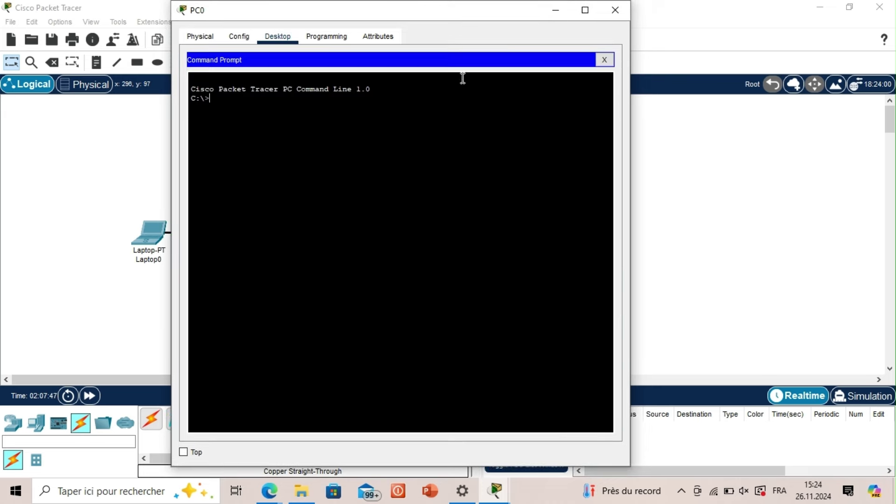
type("ipconfig")
key("Return")
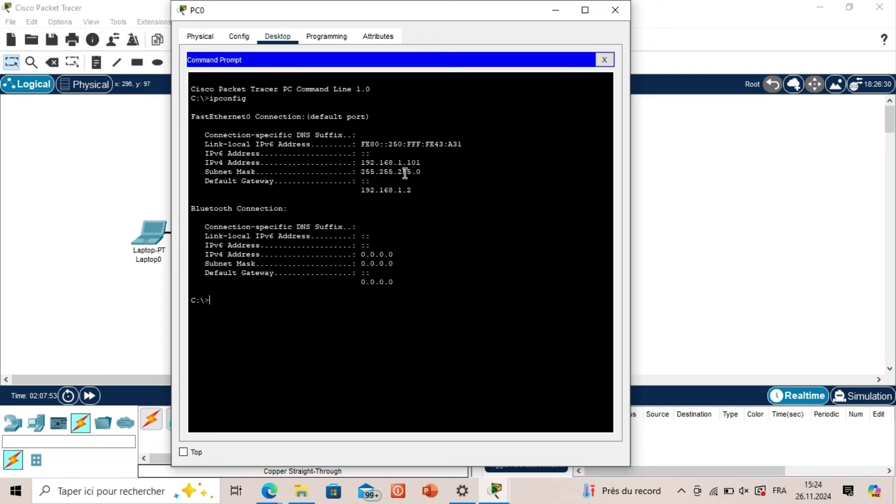
left_click_drag(361, 163, 429, 160)
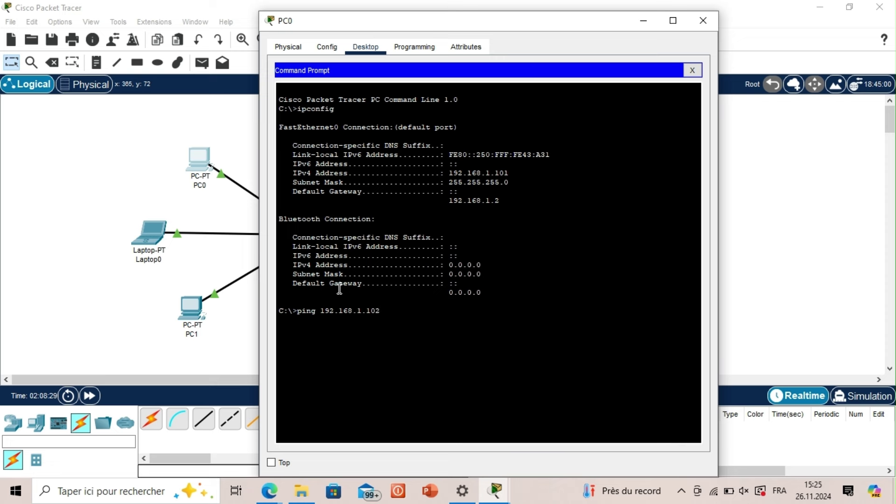
key("Return")
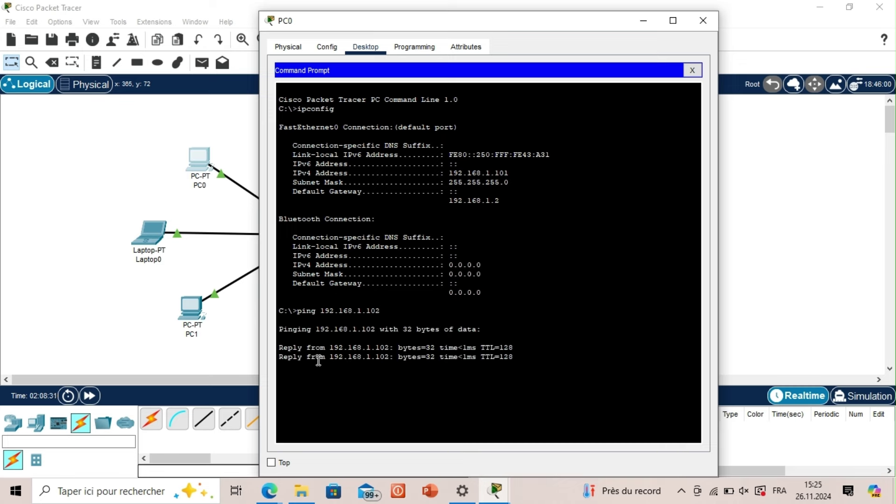